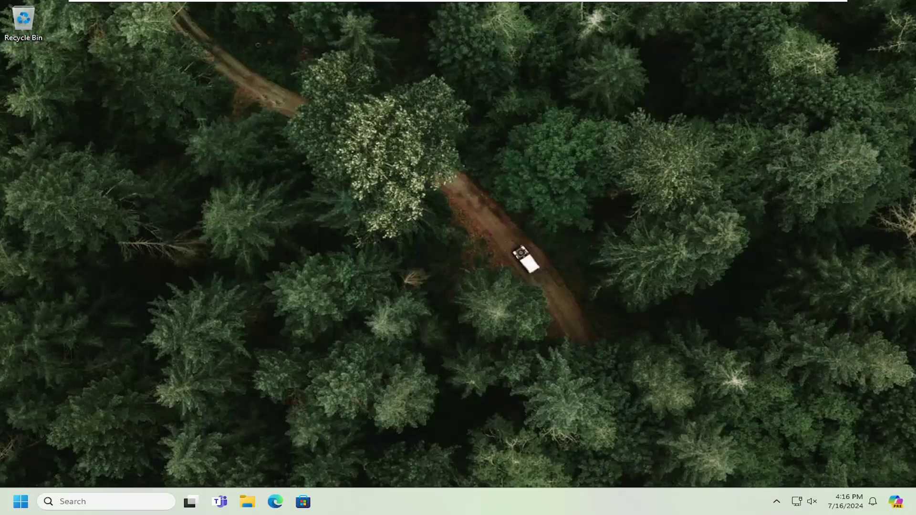
Search the Start menu for regedit and run Registry Editor as administrator.
left_click(20, 501)
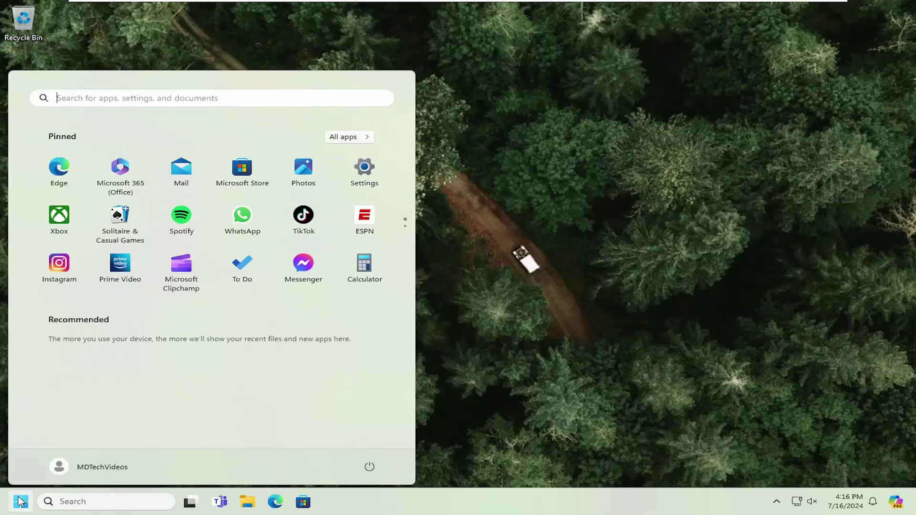
left_click(20, 501)
left_click(20, 501)
type("regedit")
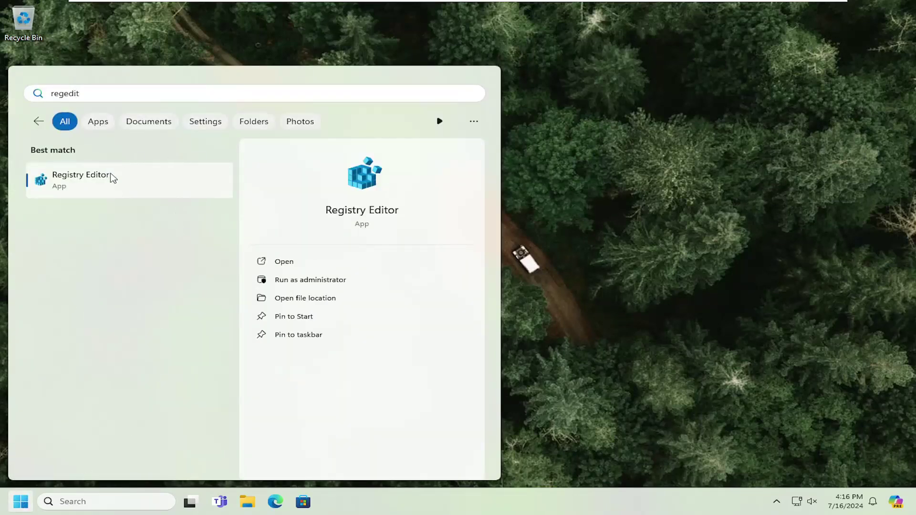
right_click(84, 184)
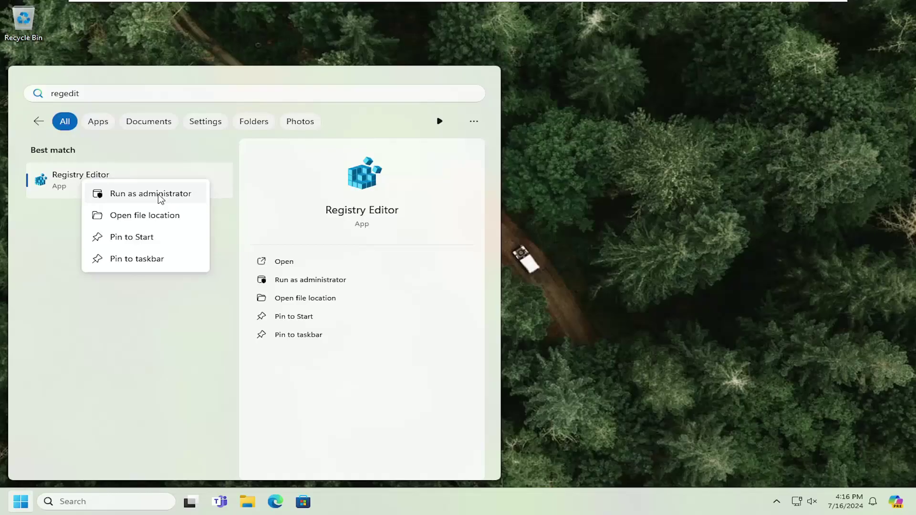
left_click(159, 195)
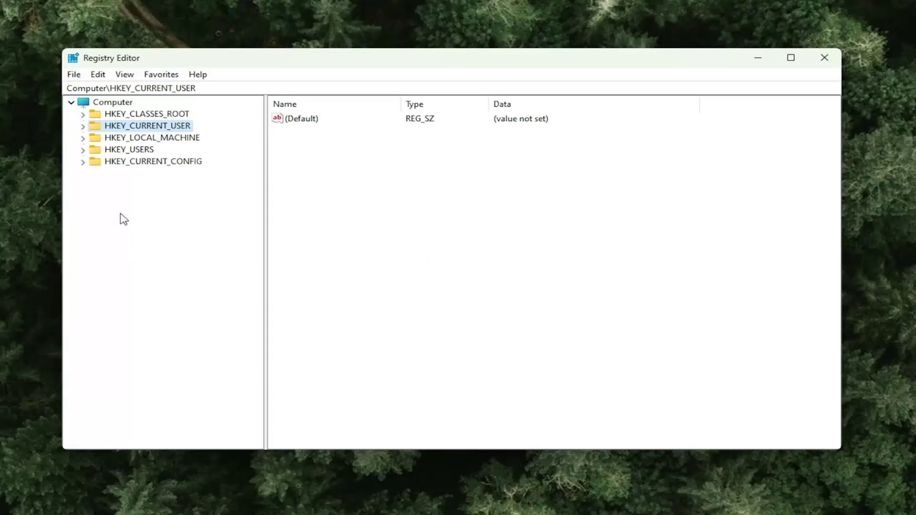
Select the Computer root, then open the Export Registry File dialog and cancel it.
left_click(119, 102)
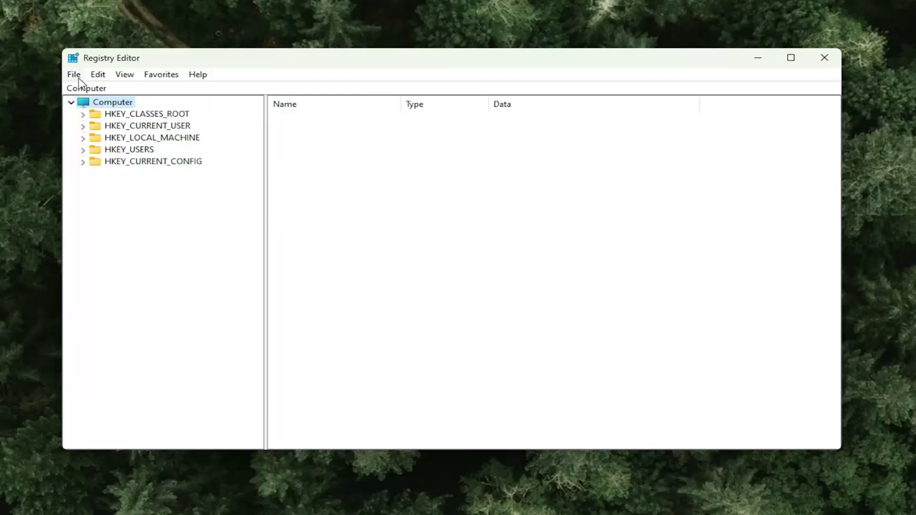
left_click(76, 76)
left_click(97, 104)
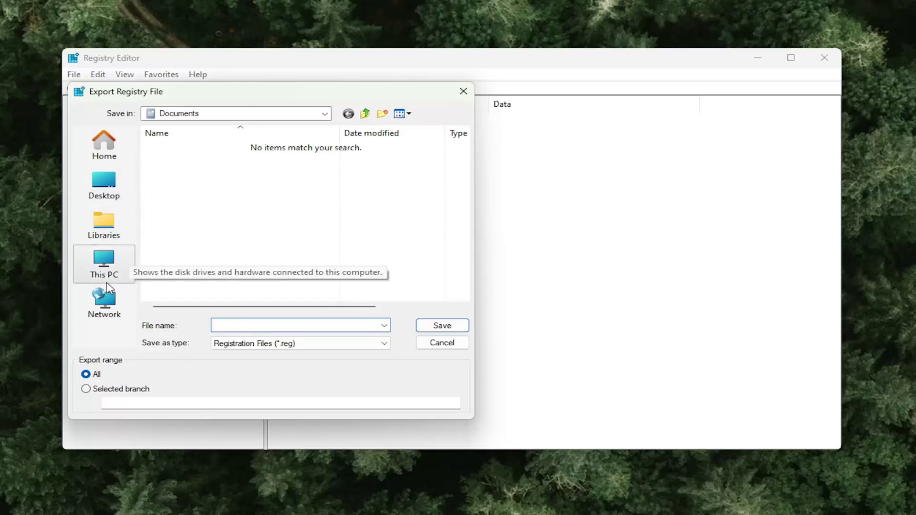
left_click(435, 346)
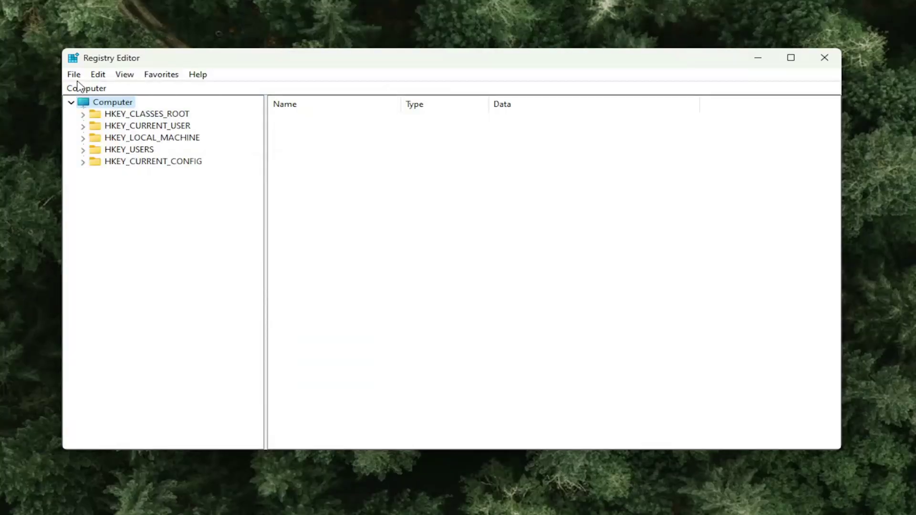
Open the Import Registry File dialog and cancel it without importing.
left_click(74, 74)
left_click(98, 89)
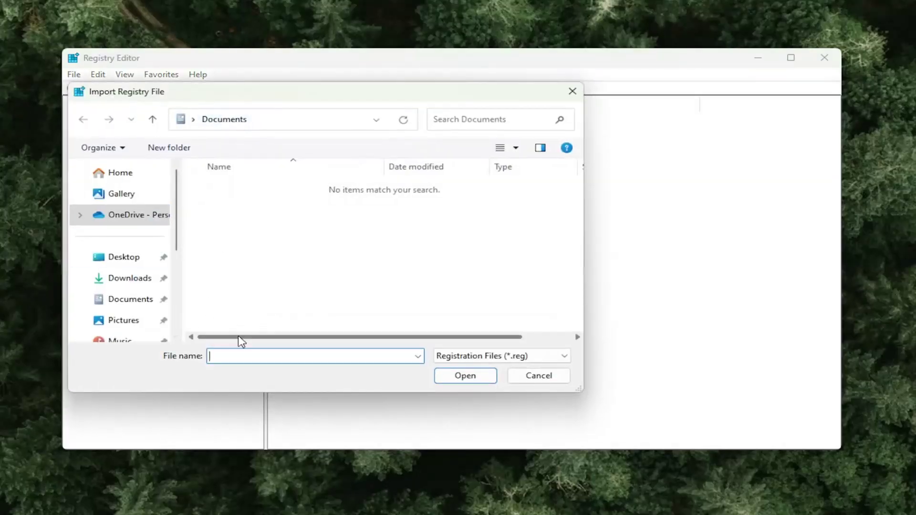
left_click(539, 377)
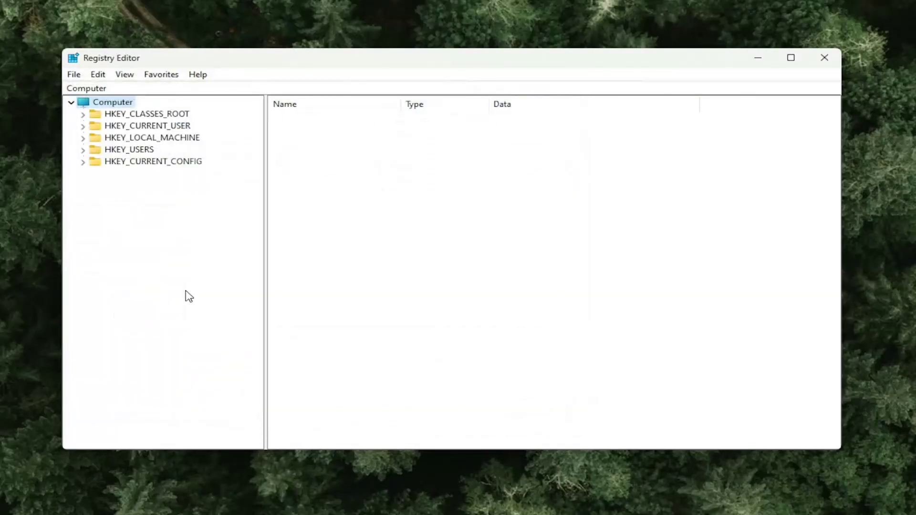
Expand HKEY_LOCAL_MACHINE, SOFTWARE and Microsoft in the registry tree.
double_click(165, 138)
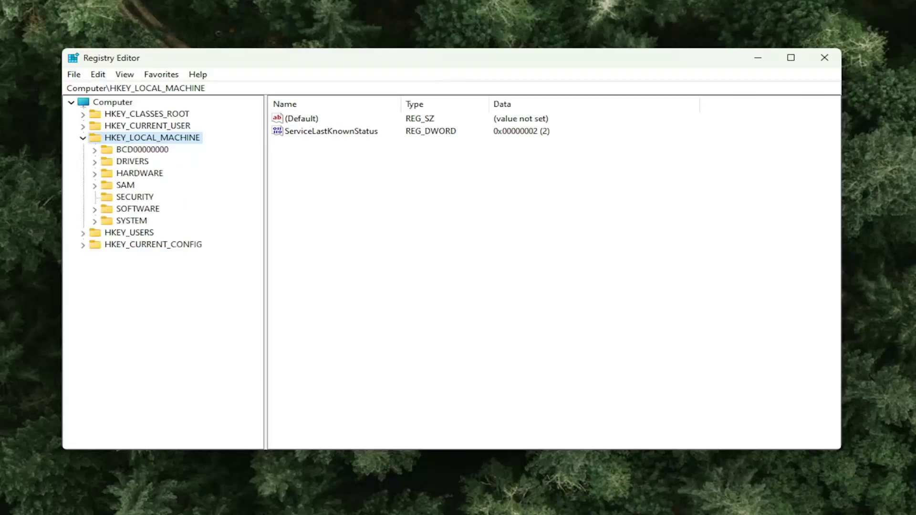
double_click(126, 209)
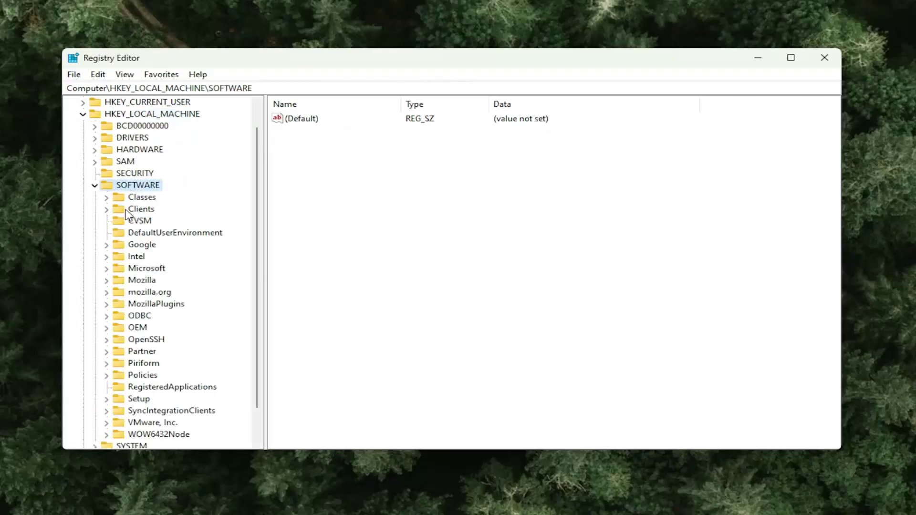
double_click(147, 269)
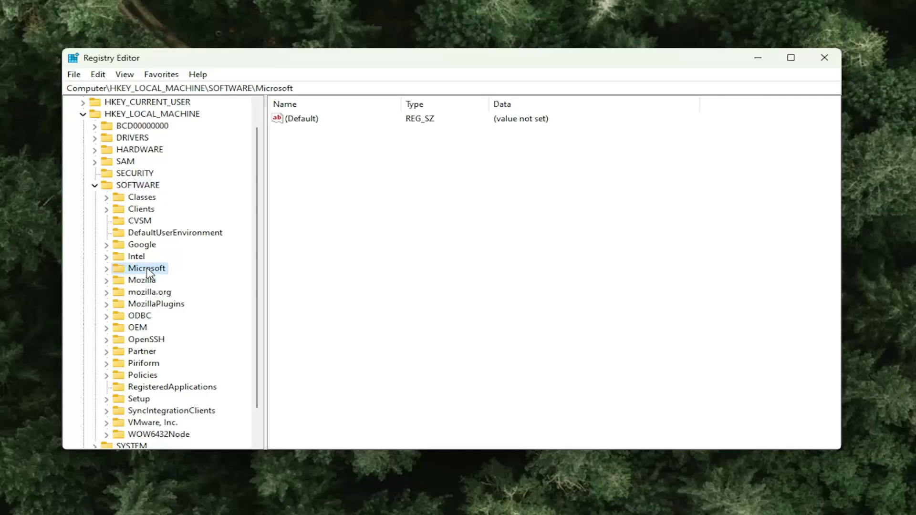
scroll(186, 313, "down", 15)
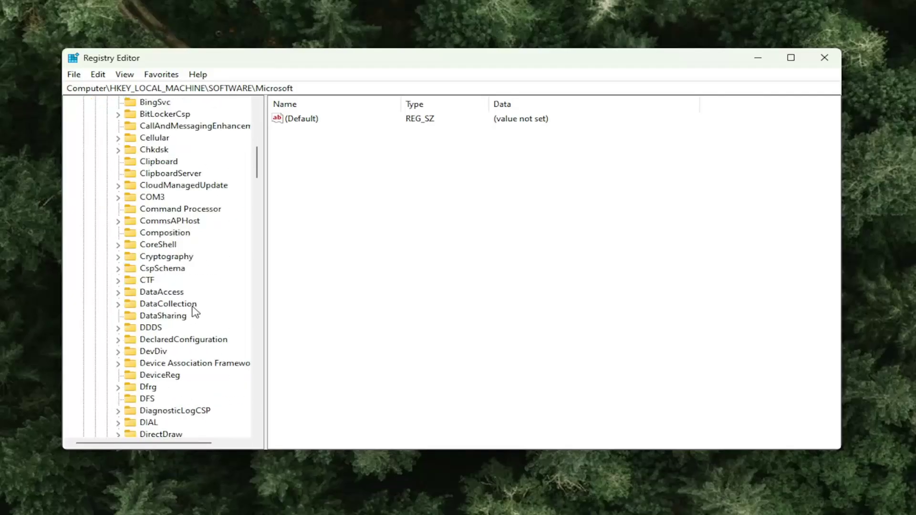
scroll(190, 311, "down", 20)
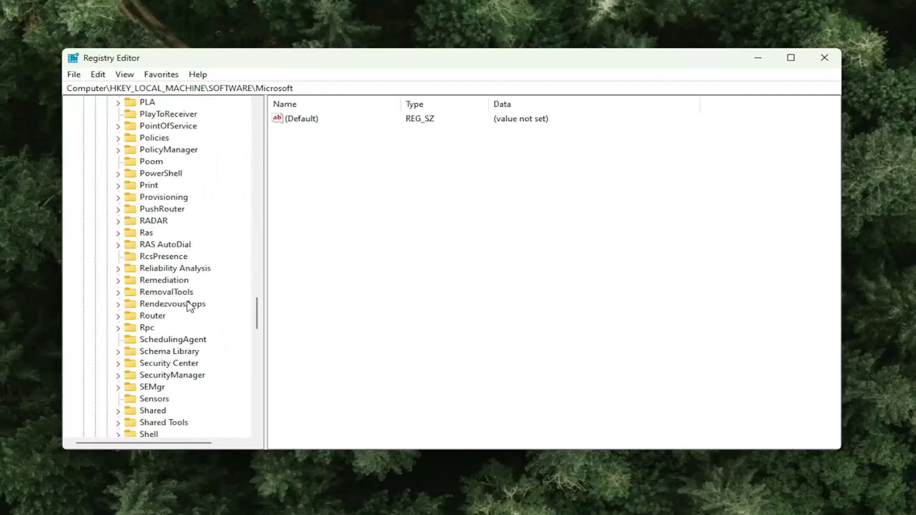
scroll(183, 310, "down", 12)
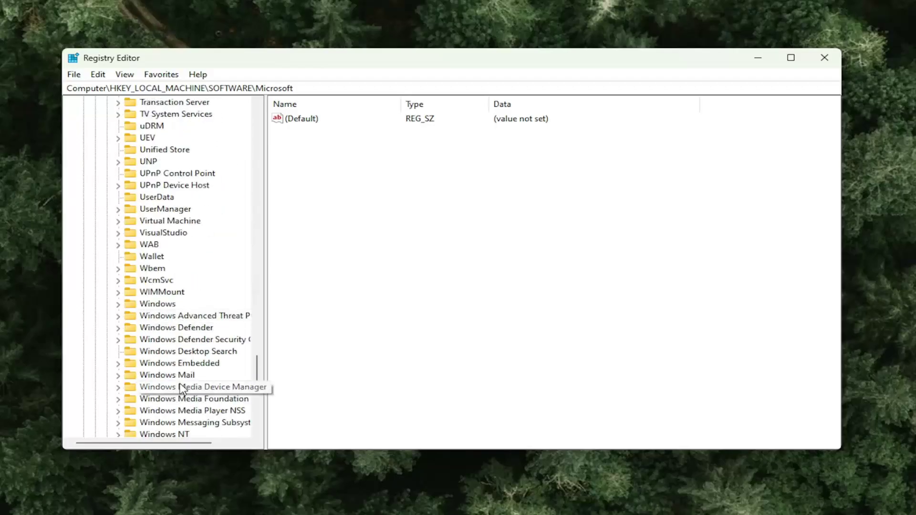
Expand Windows NT and CurrentVersion, then select Winlogon to list its values, including Shell.
double_click(177, 328)
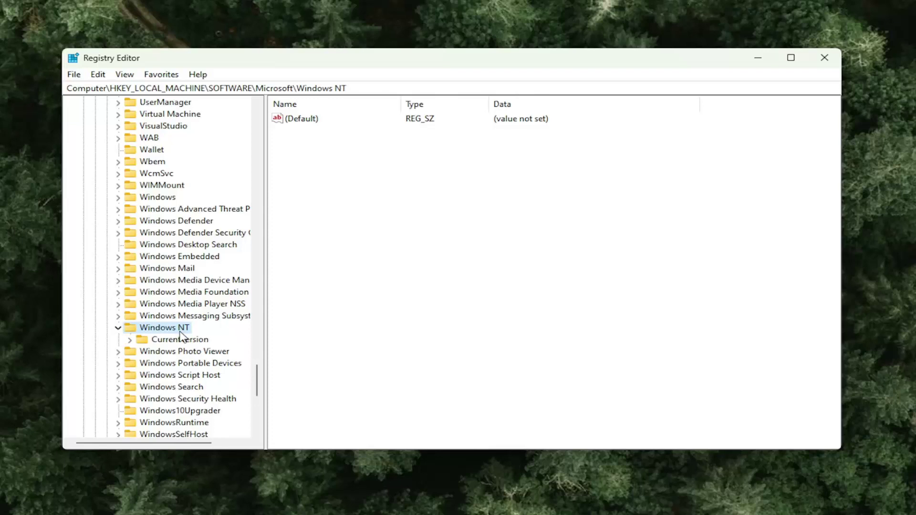
double_click(184, 340)
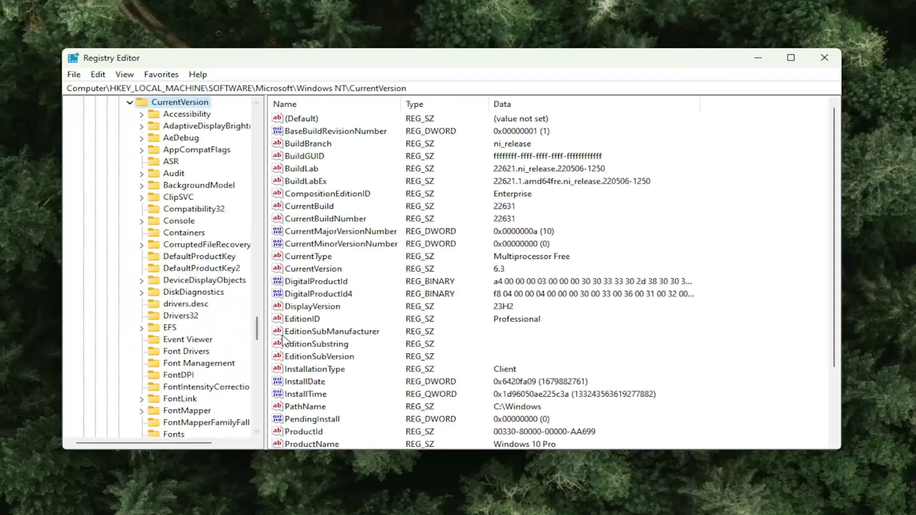
left_click_drag(264, 331, 297, 330)
scroll(229, 335, "down", 12)
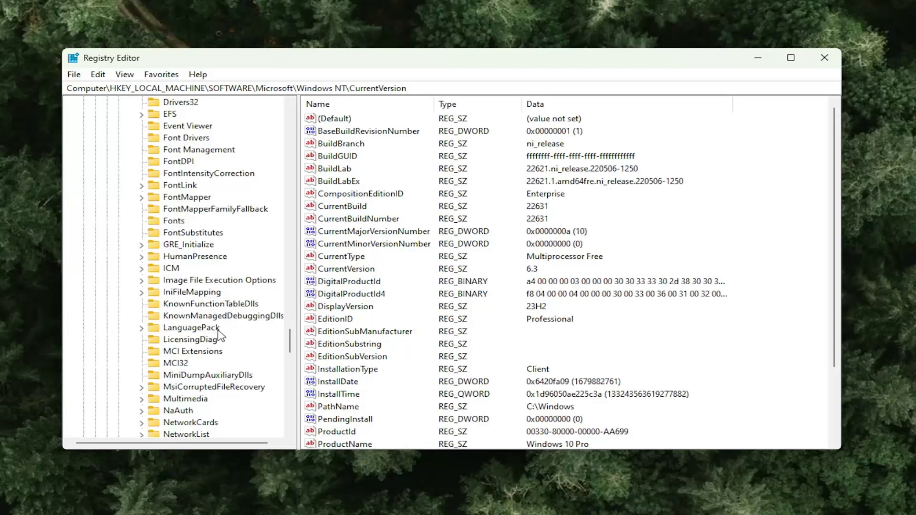
scroll(219, 334, "down", 13)
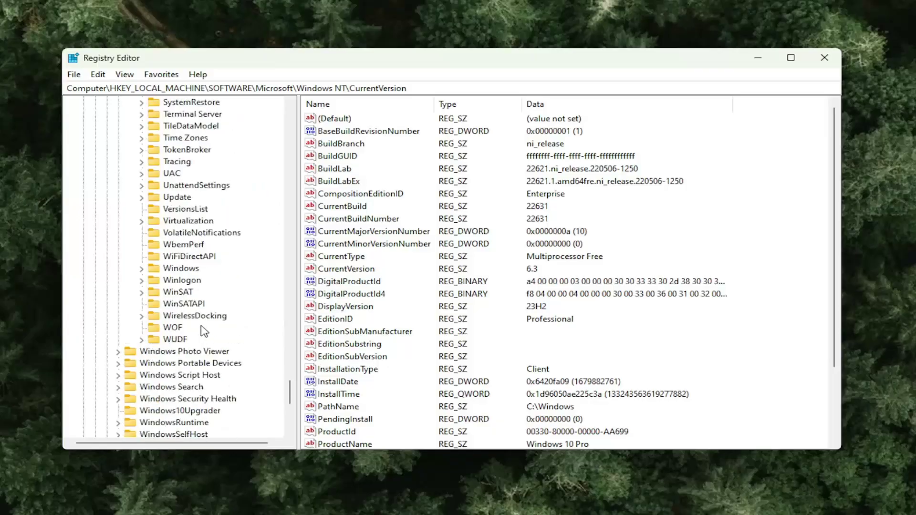
left_click(186, 282)
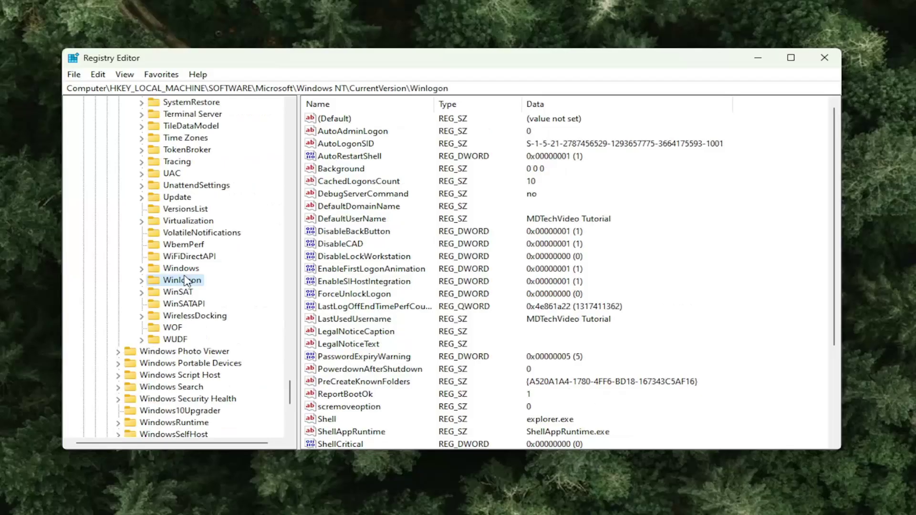
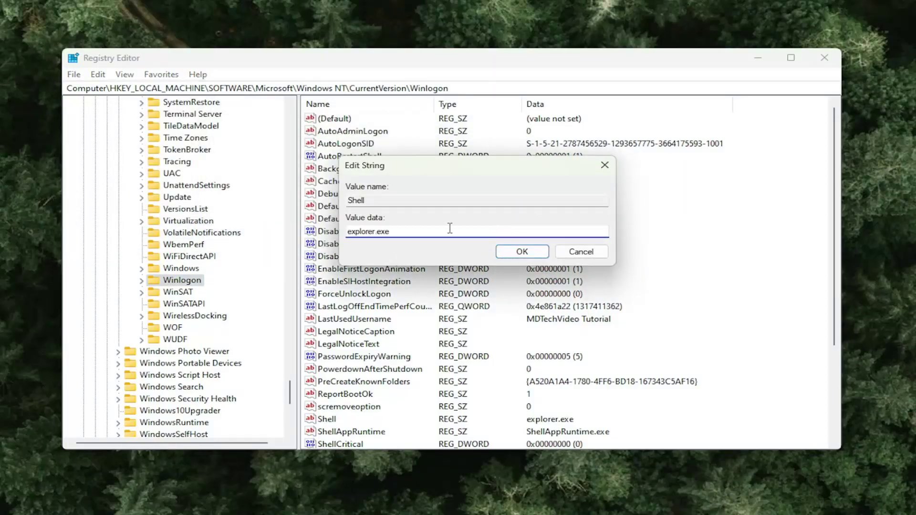
Select the Shell value data to confirm it reads explorer.exe.
left_click_drag(414, 229, 322, 230)
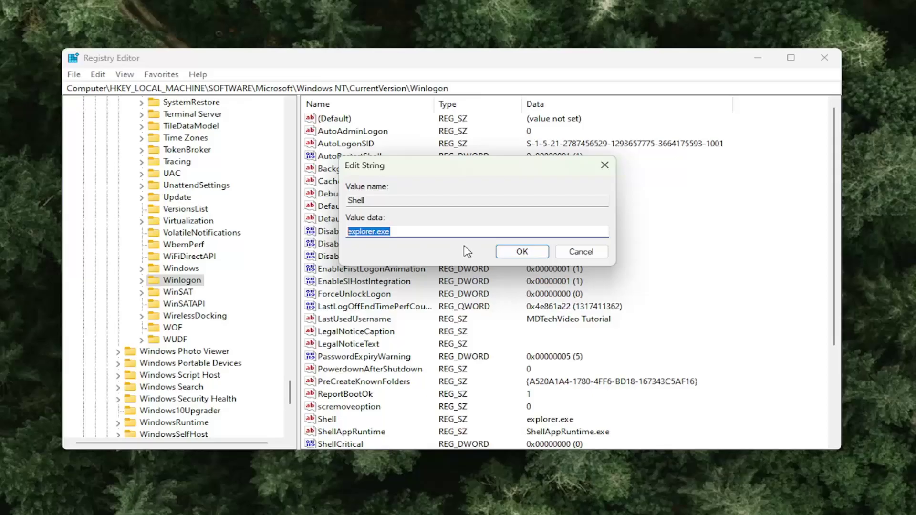
Dismiss the Shell value unchanged, collapse Microsoft, SOFTWARE and HKEY_LOCAL_MACHINE, and close Registry Editor.
left_click(524, 253)
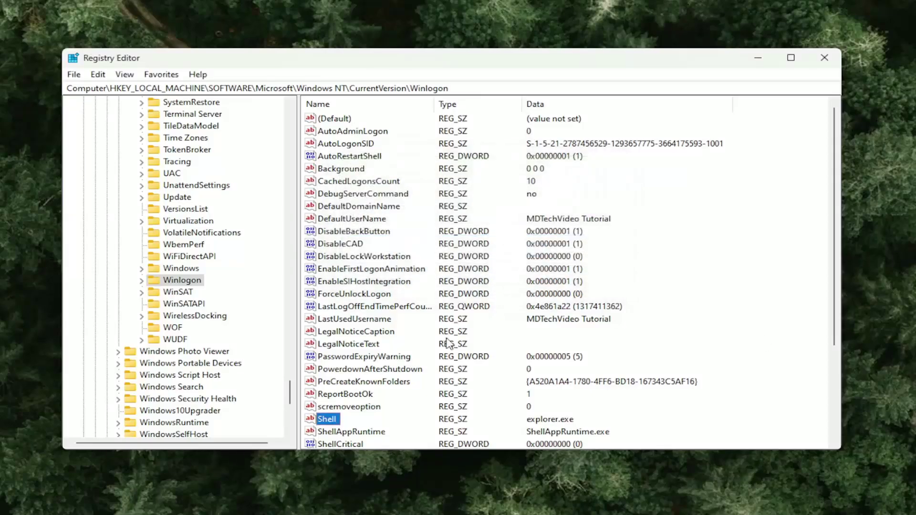
left_click_drag(291, 393, 288, 109)
double_click(136, 293)
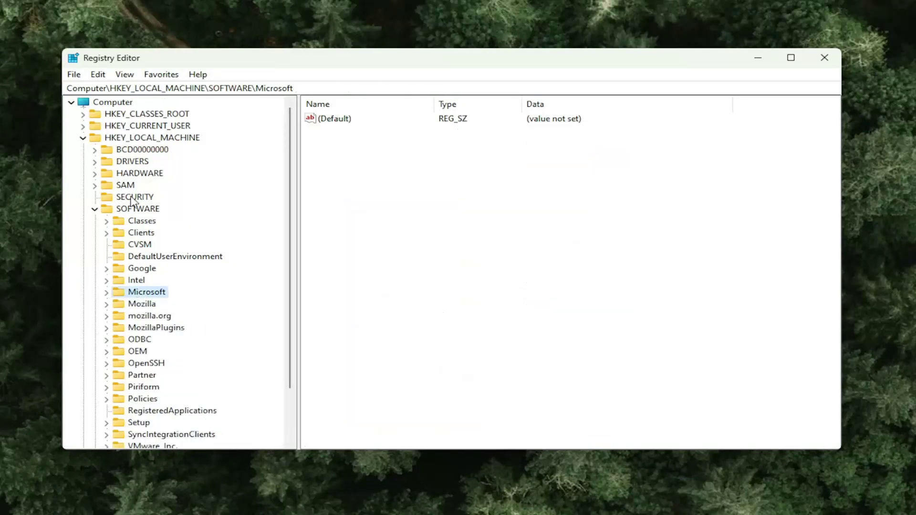
double_click(136, 209)
double_click(153, 138)
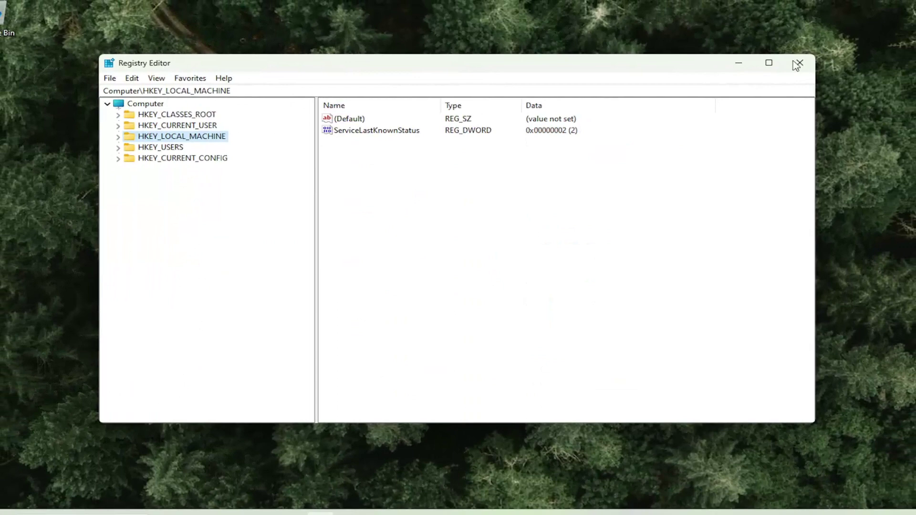
left_click(798, 63)
Search Start for cmd and launch Command Prompt as administrator.
left_click(20, 502)
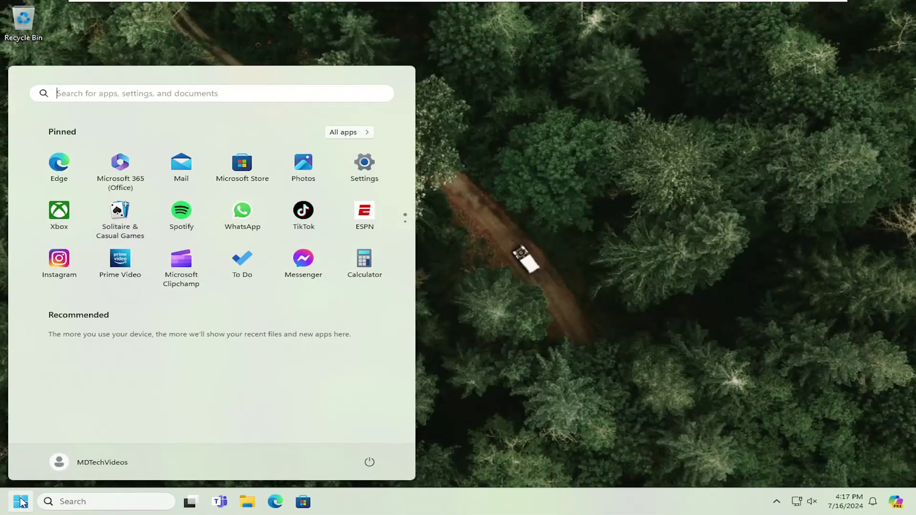
type("cmd")
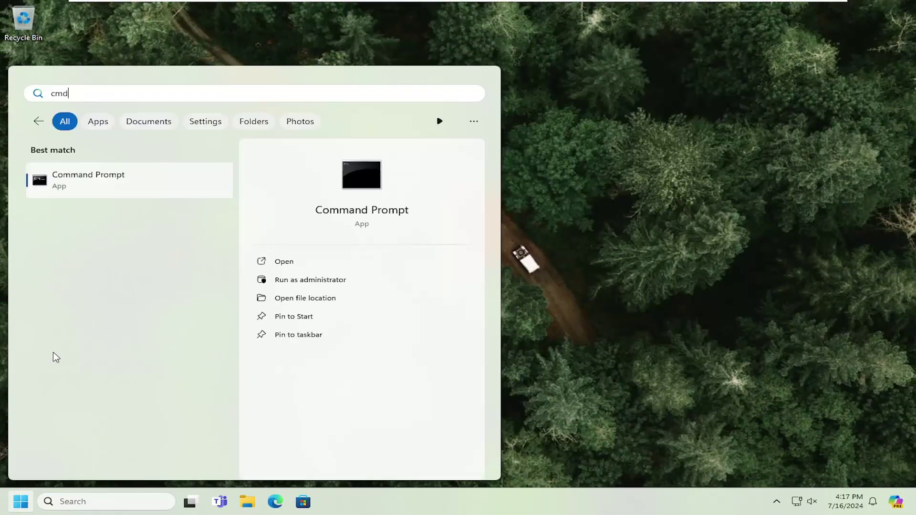
right_click(106, 185)
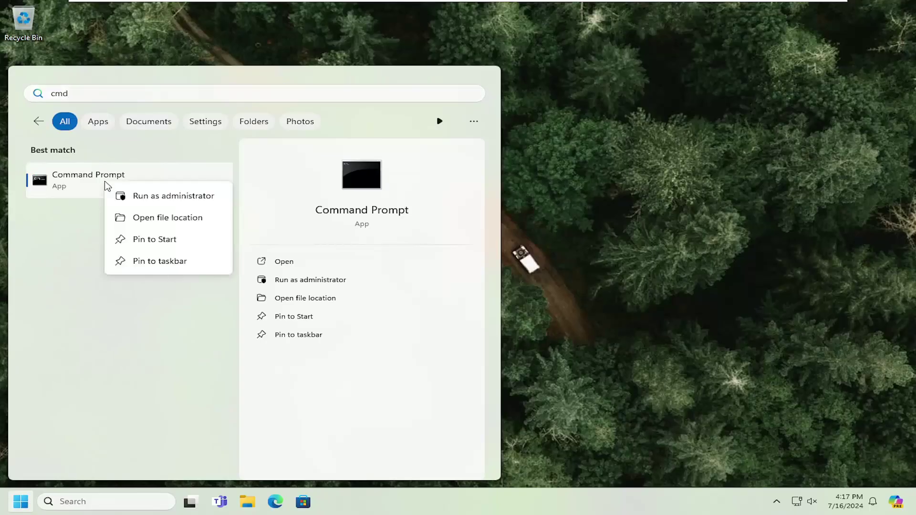
left_click(168, 200)
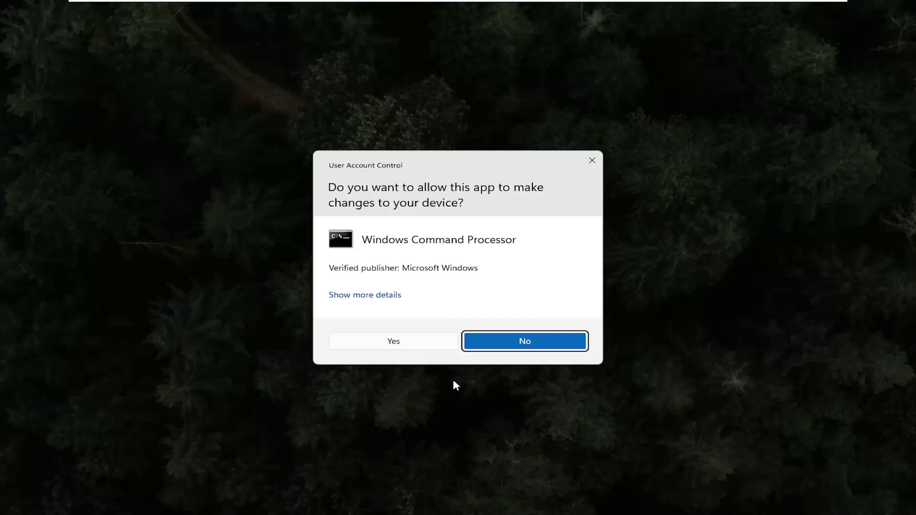
Approve the elevation prompt and run sfc /scannow in the administrator Command Prompt.
left_click(411, 338)
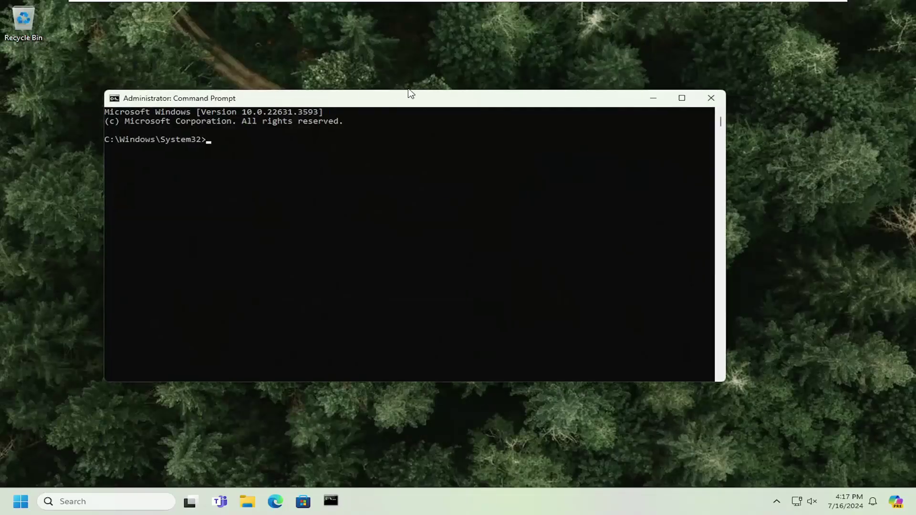
type("s")
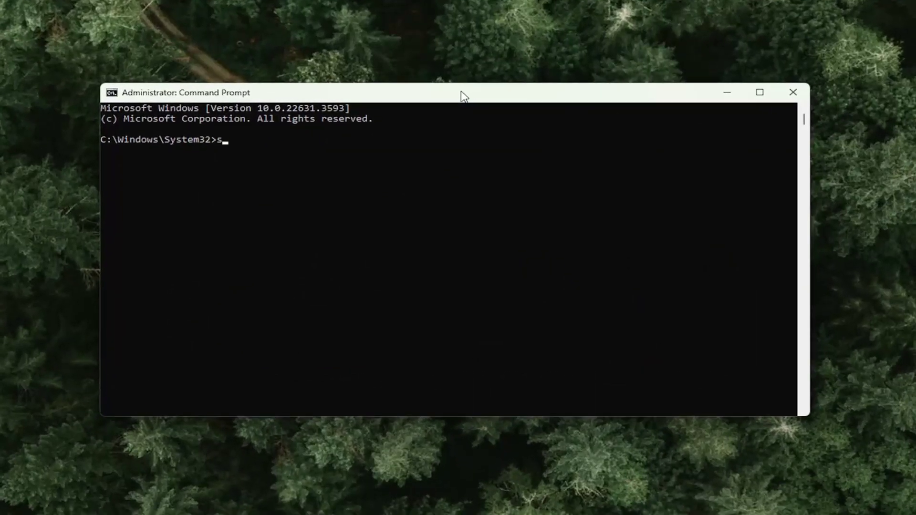
type("fc")
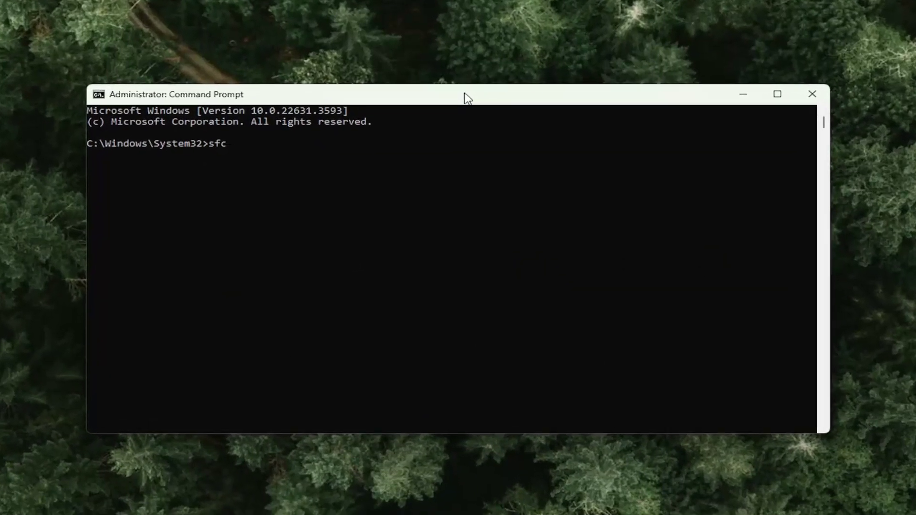
type(" /scannow")
key("Return")
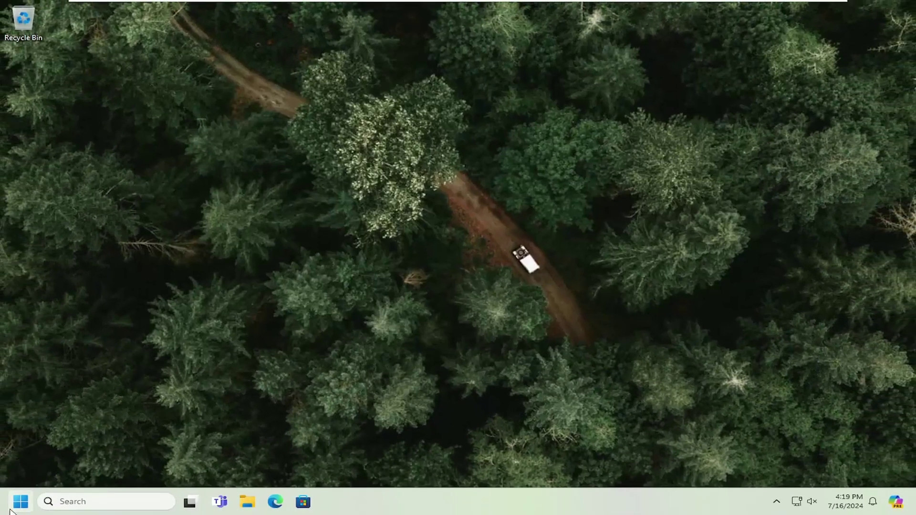
Open the Start quick-link menu to reach the shutdown and restart options.
right_click(12, 509)
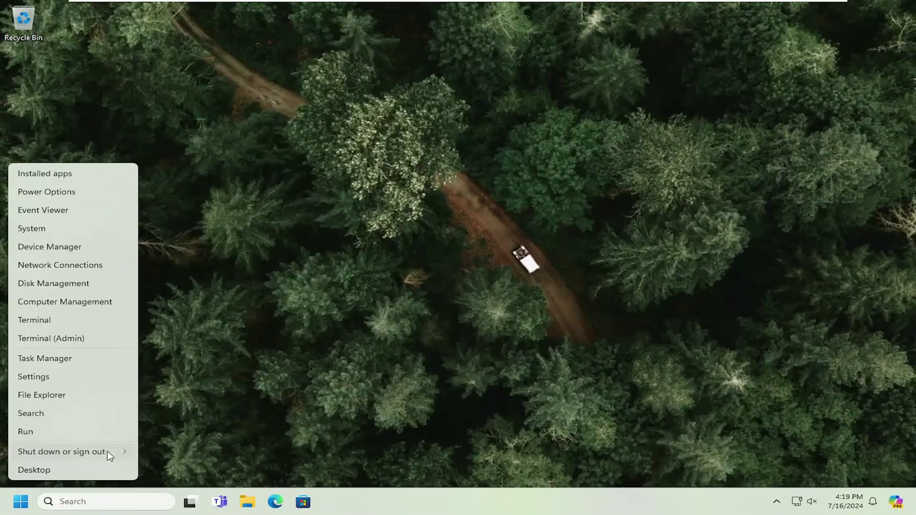